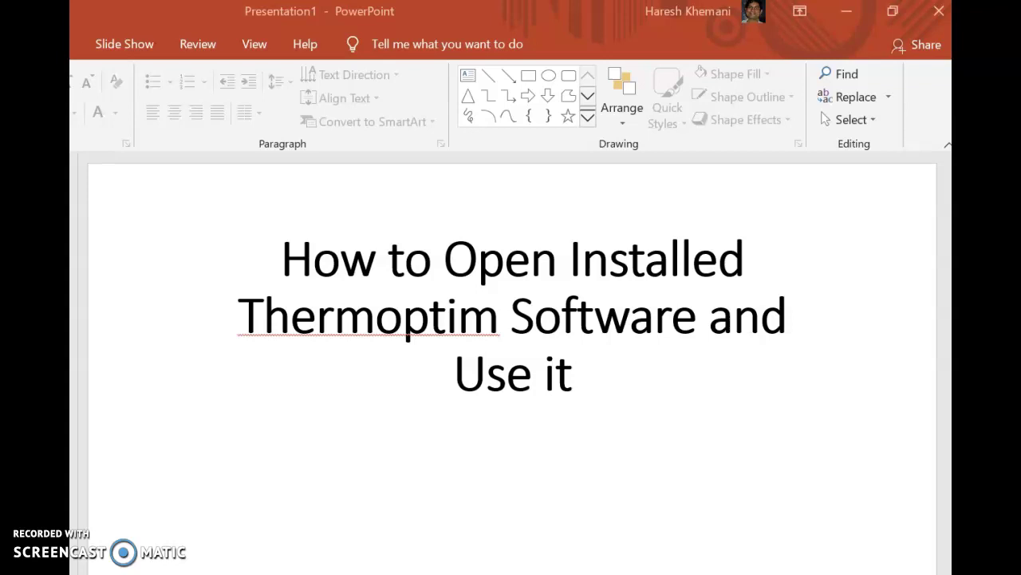
Open the Thermoptim demo shortcut from the desktop, dismiss the WinRAR licence reminder and go up to the THERMOPTIM_Demo_En folder.
left_click(848, 23)
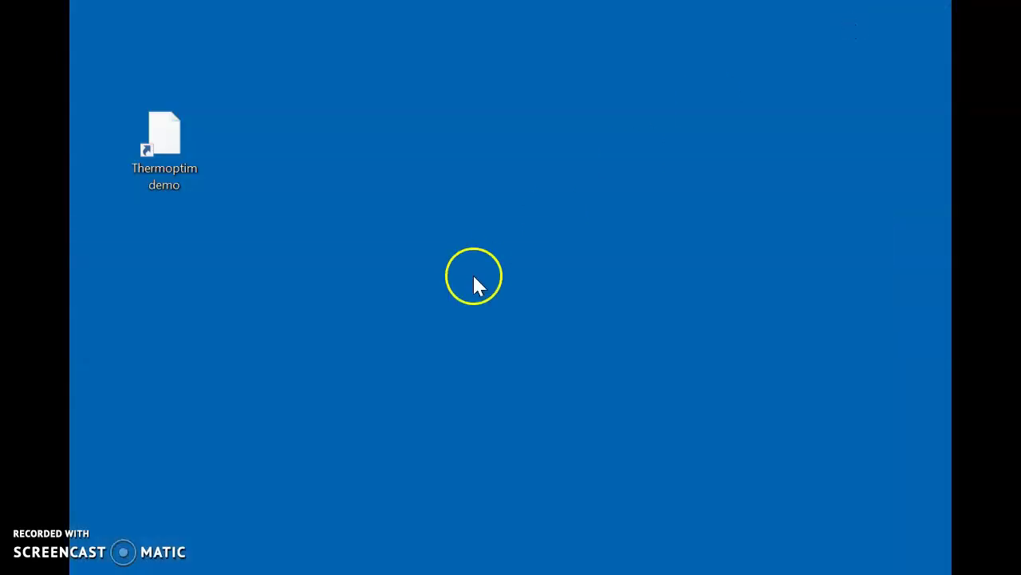
double_click(178, 158)
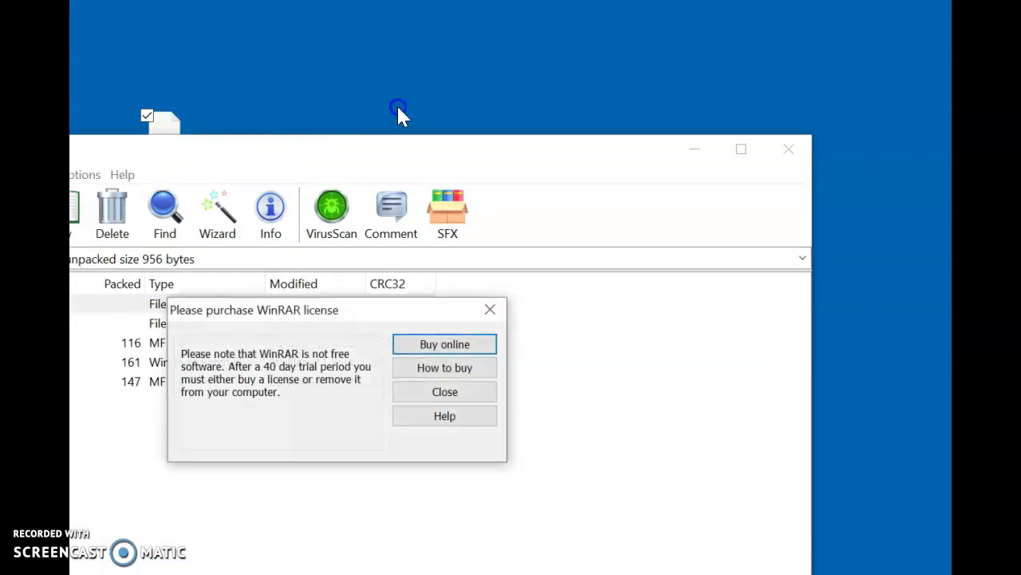
left_click(456, 396)
left_click_drag(312, 171, 548, 76)
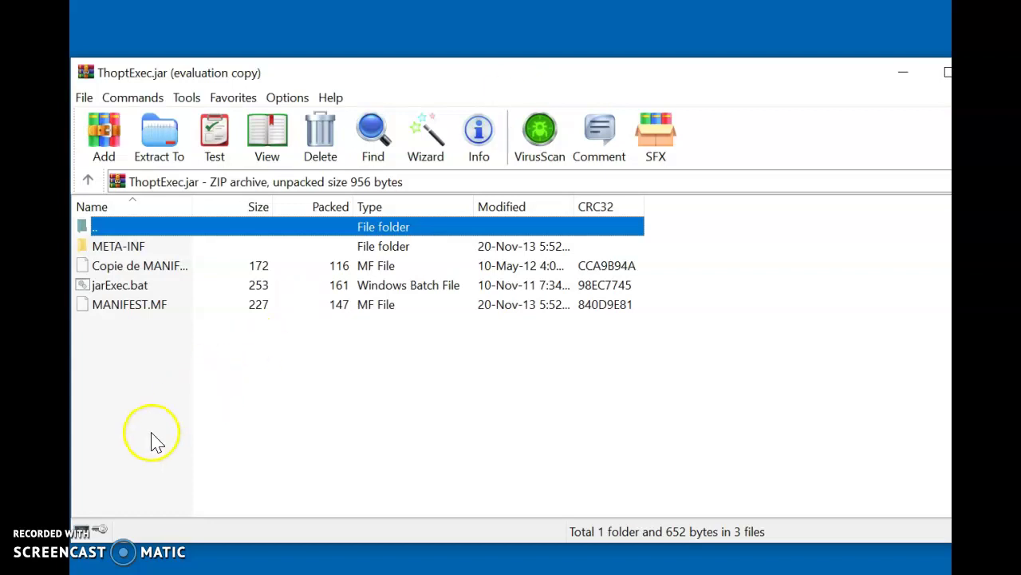
double_click(132, 229)
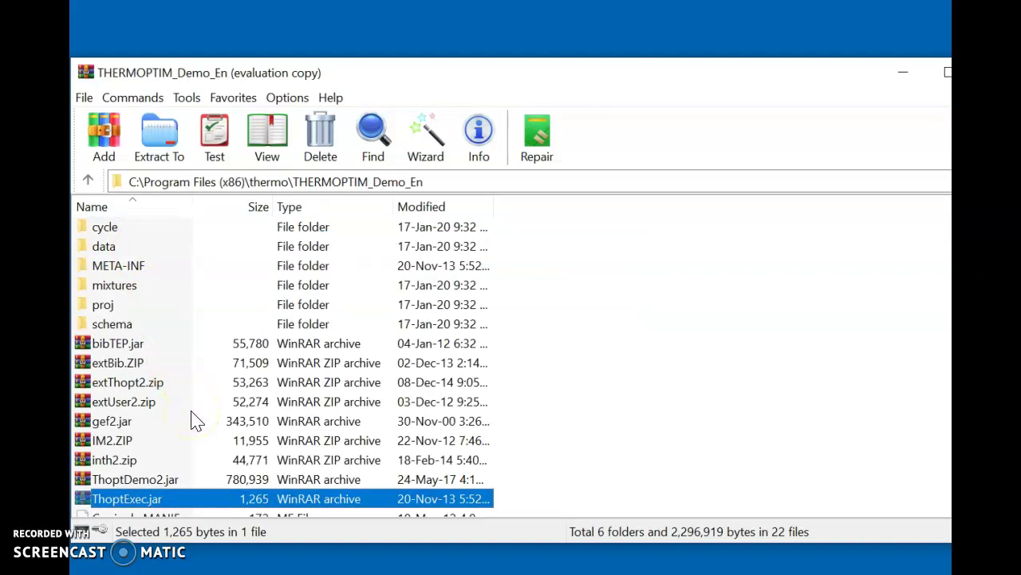
Launch Thopt2.exe from the THERMOPTIM_Demo_En folder and bring the main project window fully into view without the extra window.
scroll(195, 420, "down", 2)
scroll(196, 420, "down", 2)
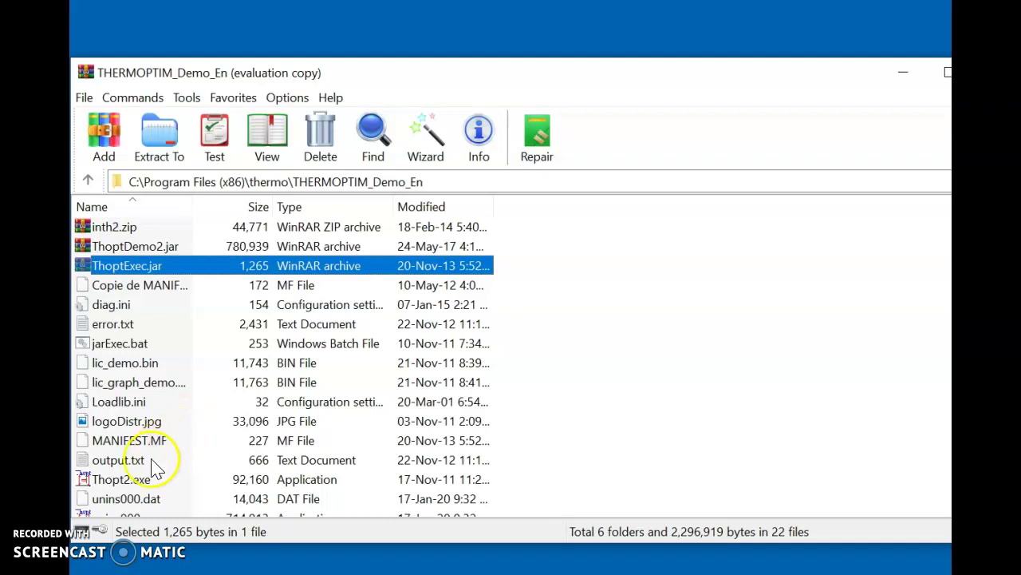
left_click(137, 481)
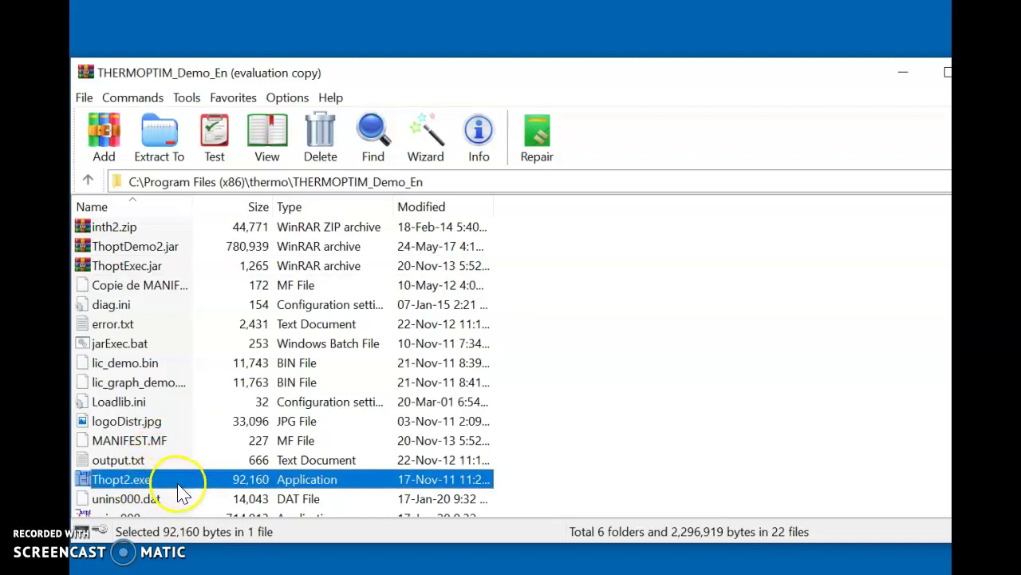
double_click(254, 478)
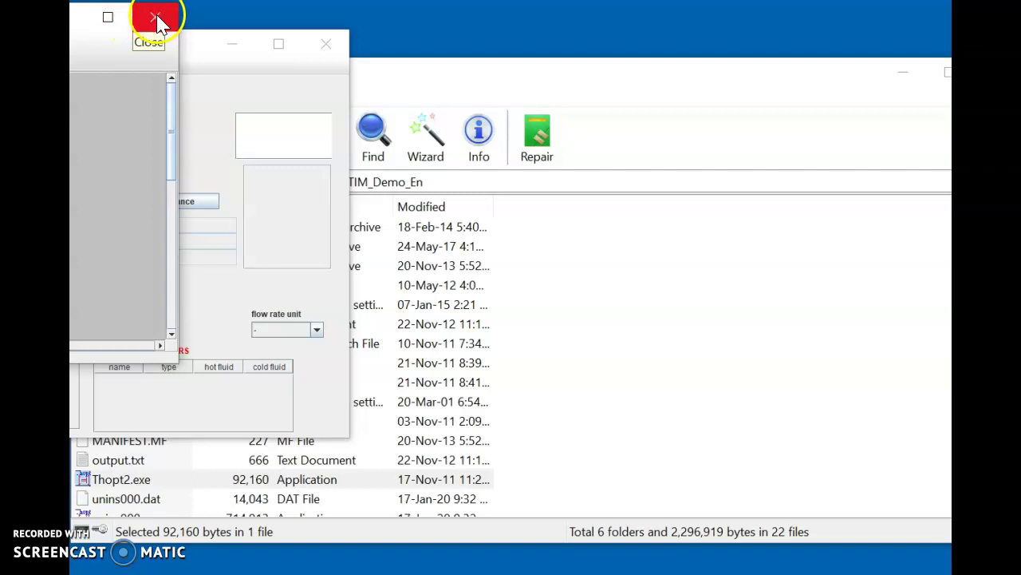
left_click(156, 19)
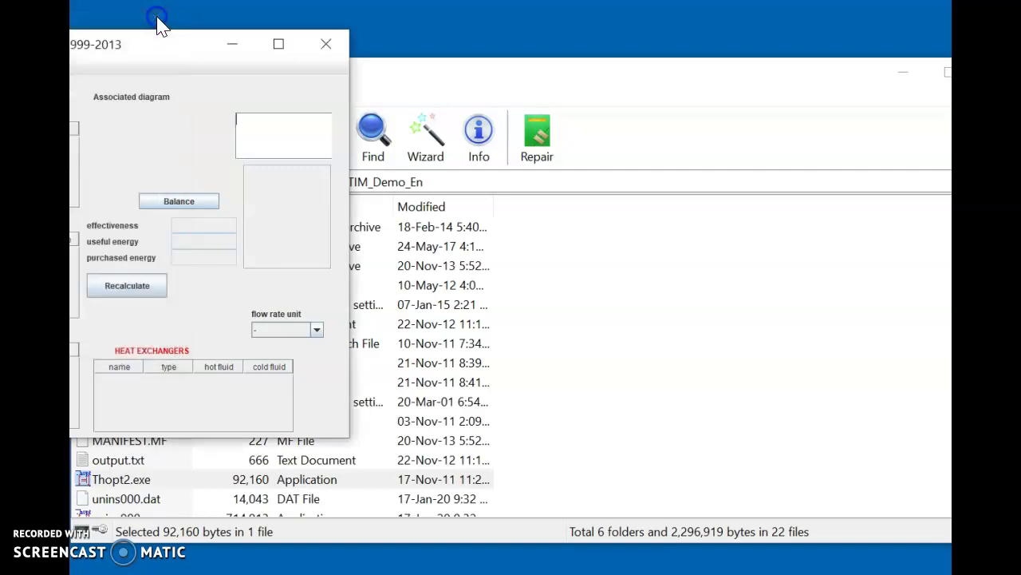
left_click_drag(157, 35, 408, 50)
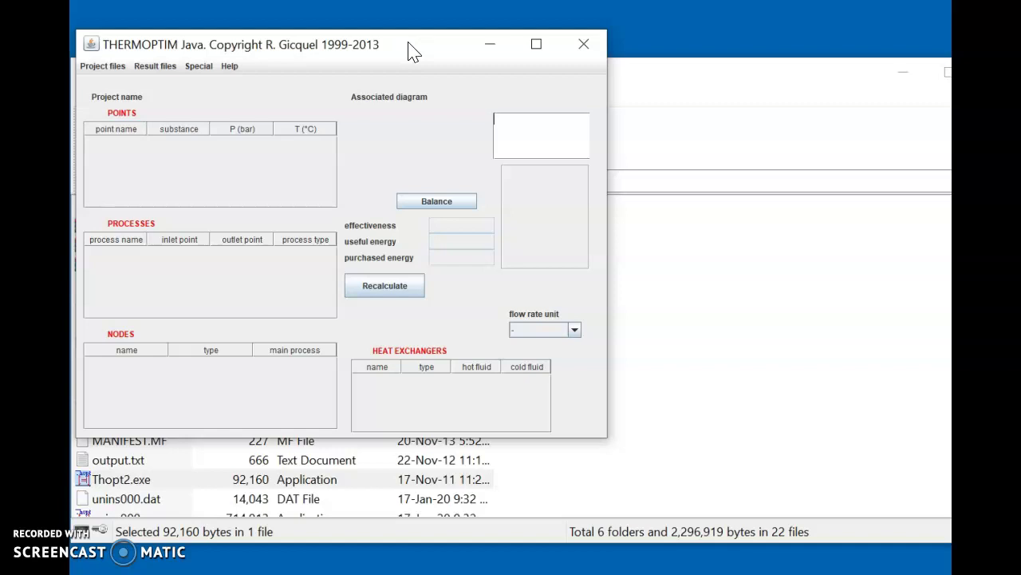
Start adding a point to the project and name the project Refrigeration.
double_click(126, 137)
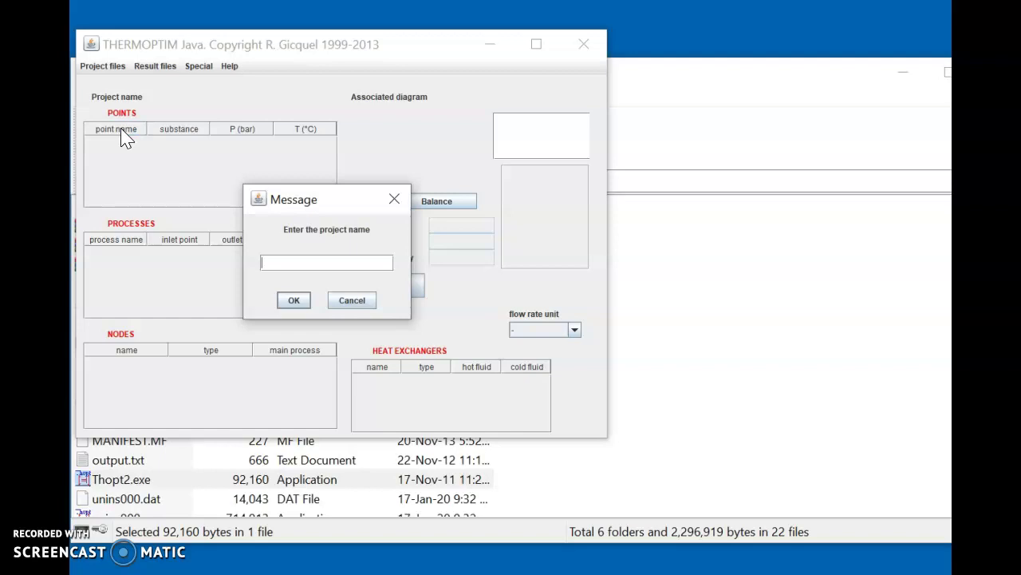
type("Refi")
type("rigerat")
type("ion")
left_click(295, 310)
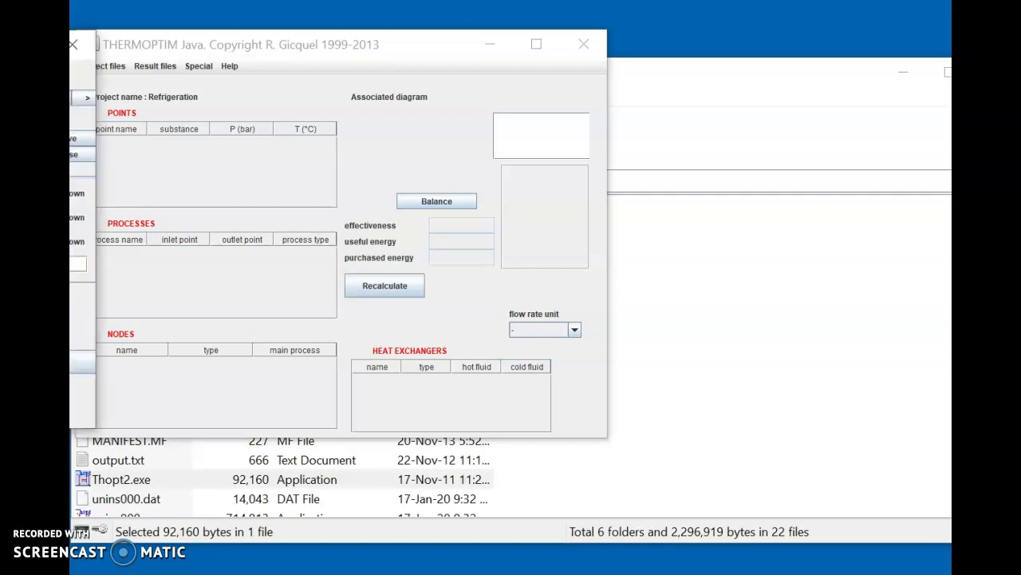
Name the new point 1 and set its substance to R134a.
left_click_drag(211, 74, 228, 68)
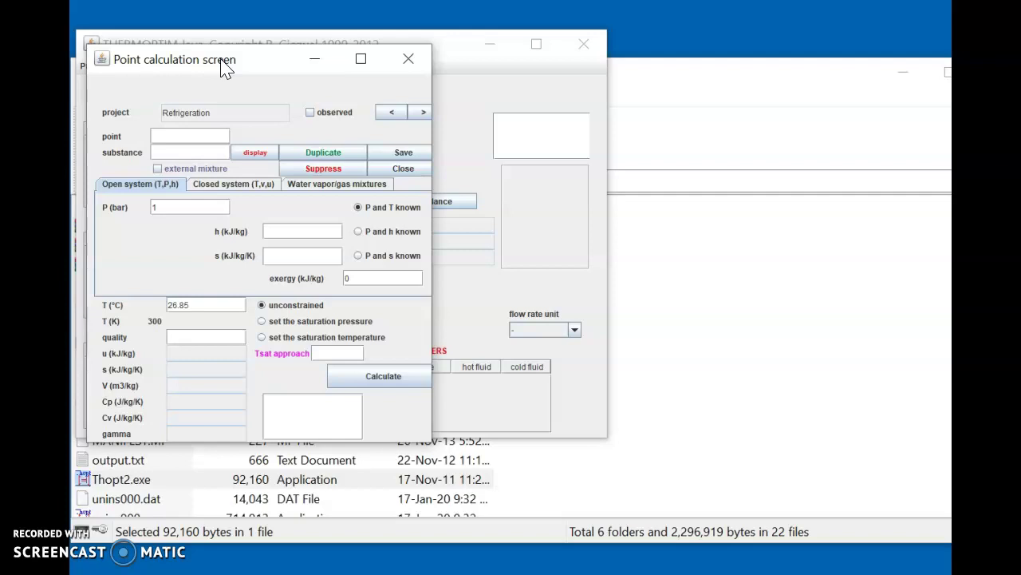
left_click(171, 134)
left_click(169, 152)
left_click(171, 152)
type("R134a")
left_click(212, 284)
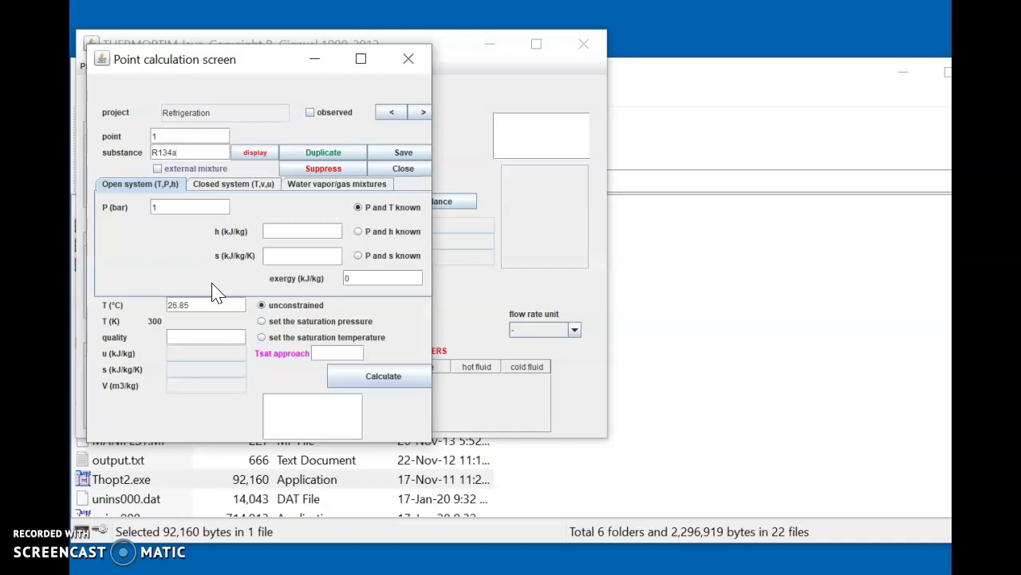
Set point 1's pressure to 2 bar and temperature to 7 °C, and save the point.
left_click(174, 208)
key("BackSpace")
type("2")
left_click(193, 303)
key("BackSpace")
key("BackSpace")
key("BackSpace")
key("BackSpace")
key("BackSpace")
type("7")
left_click(410, 155)
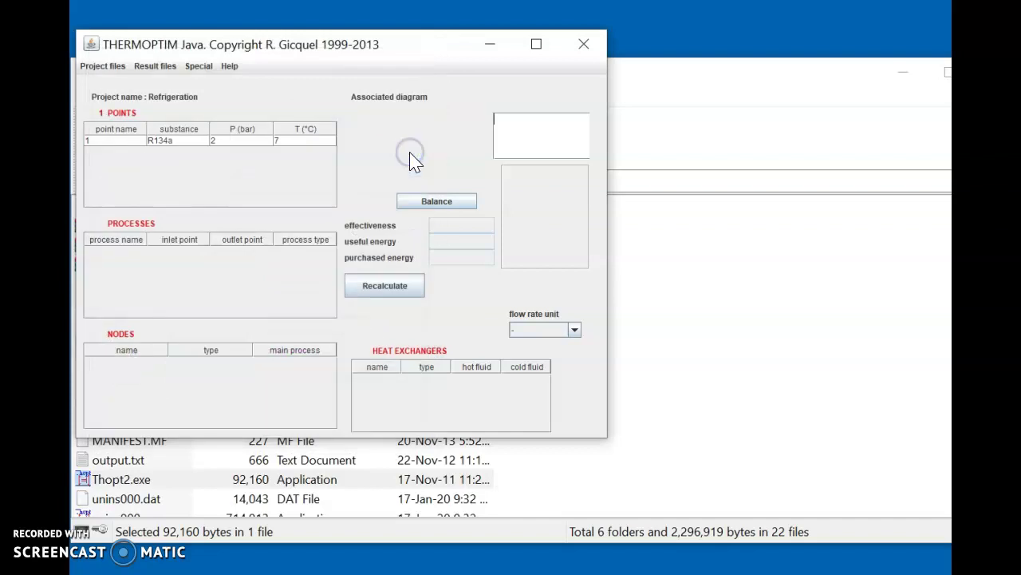
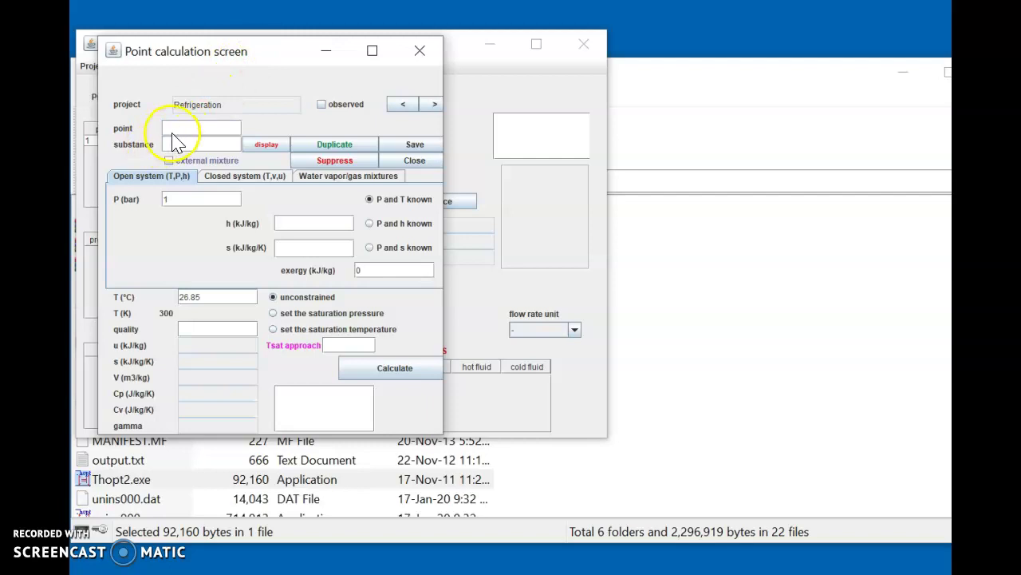
Name the second point 2 and set its substance to R134a.
left_click(182, 128)
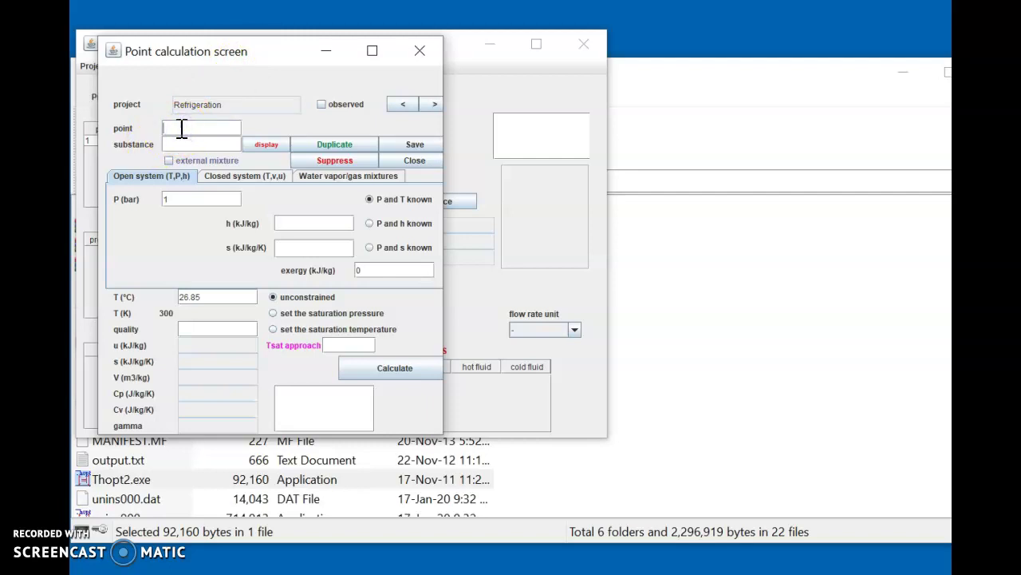
type("2")
left_click(176, 145)
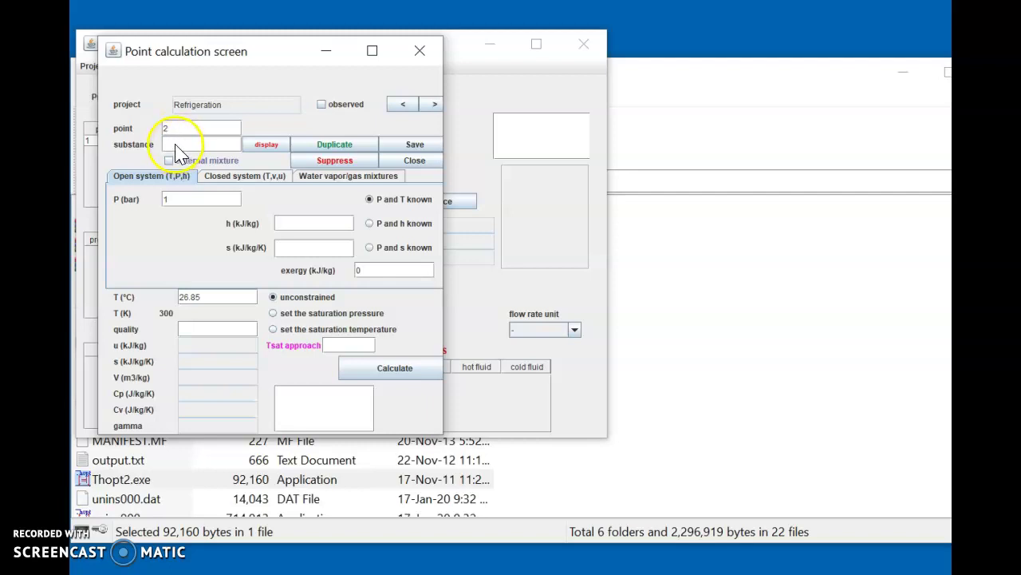
type("R134a")
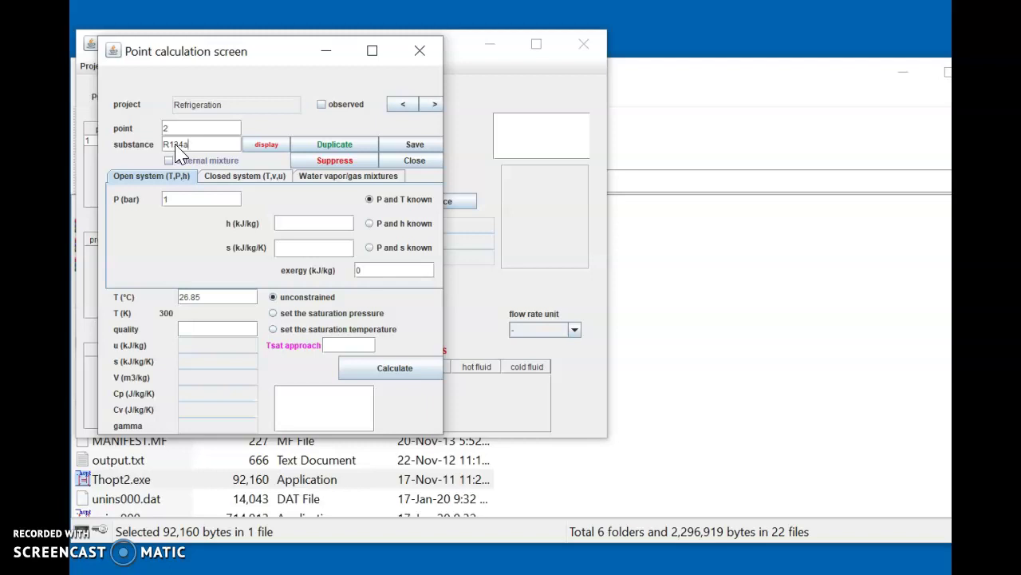
left_click(204, 146)
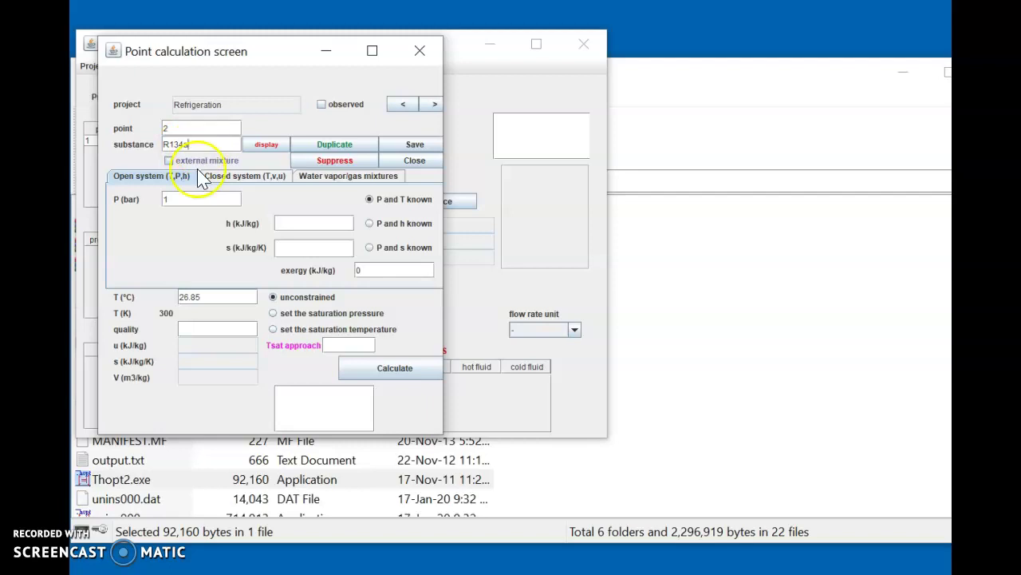
Set point 2's pressure to 12 bar, keep the default temperature and save the point.
left_click(185, 200)
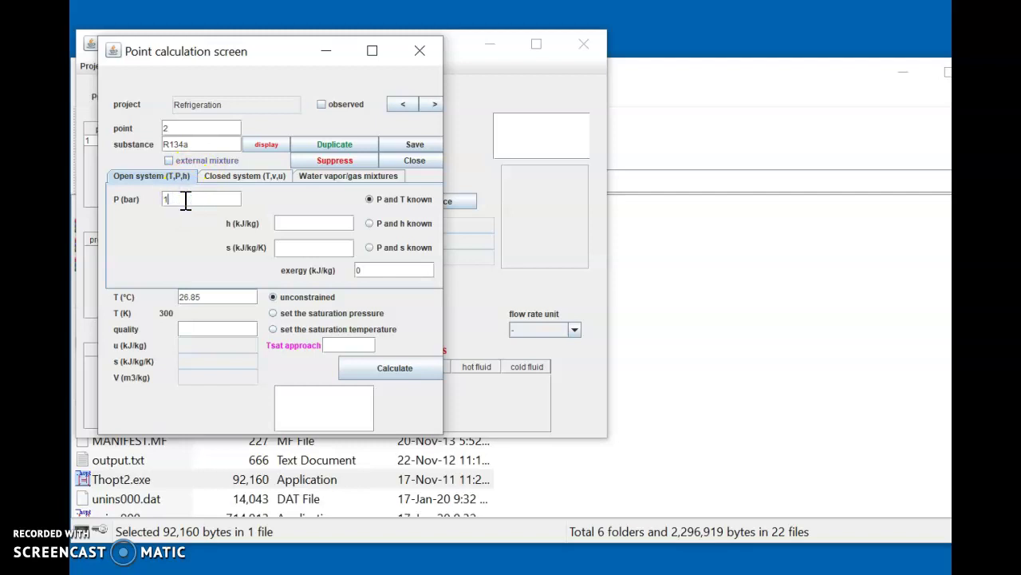
key("BackSpace")
type("12")
left_click(211, 298)
left_click(388, 147)
left_click(198, 149)
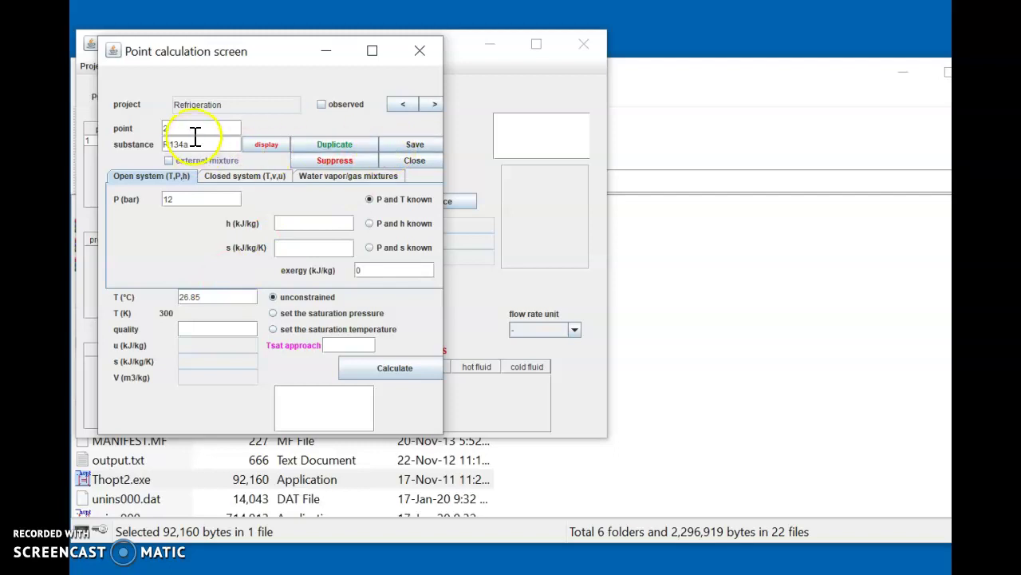
left_click(194, 199)
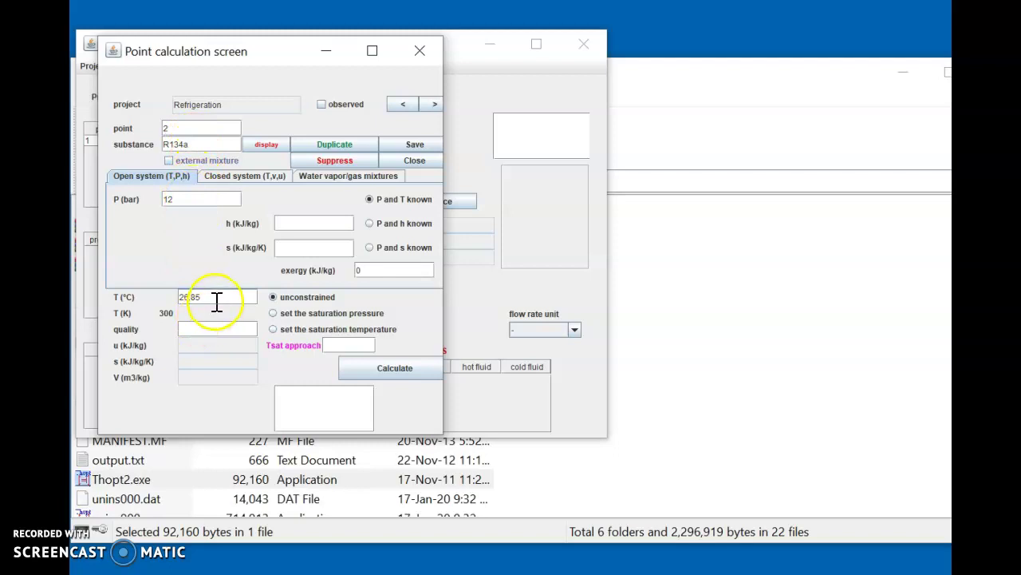
left_click(405, 148)
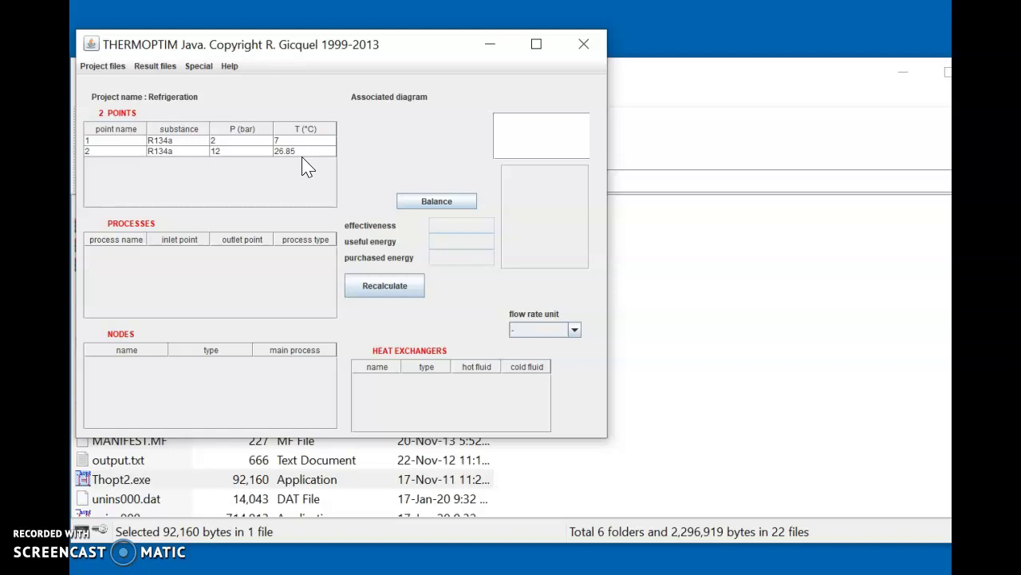
Add a process of type compression to the project and name it Compressor.
double_click(125, 243)
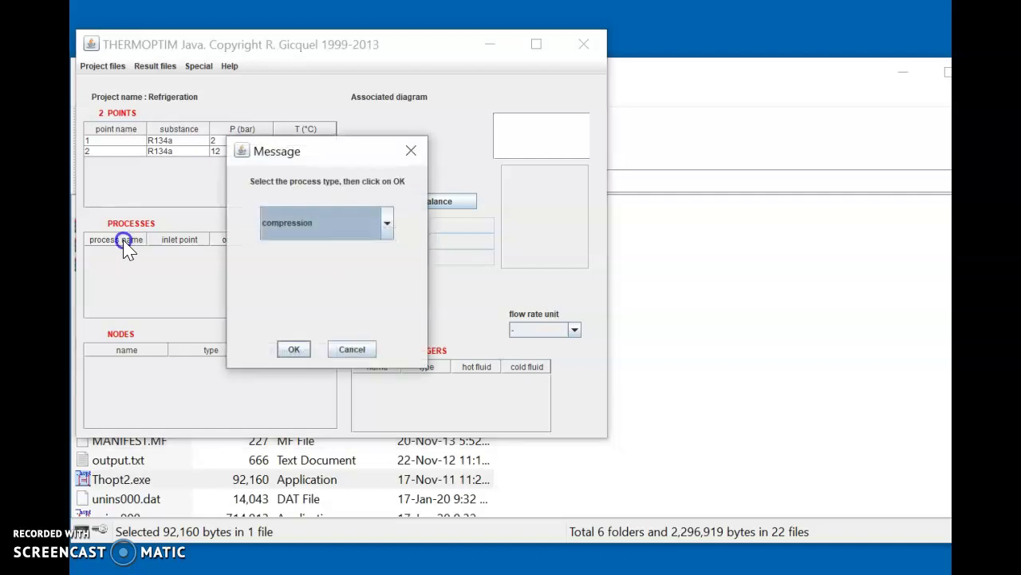
left_click(390, 225)
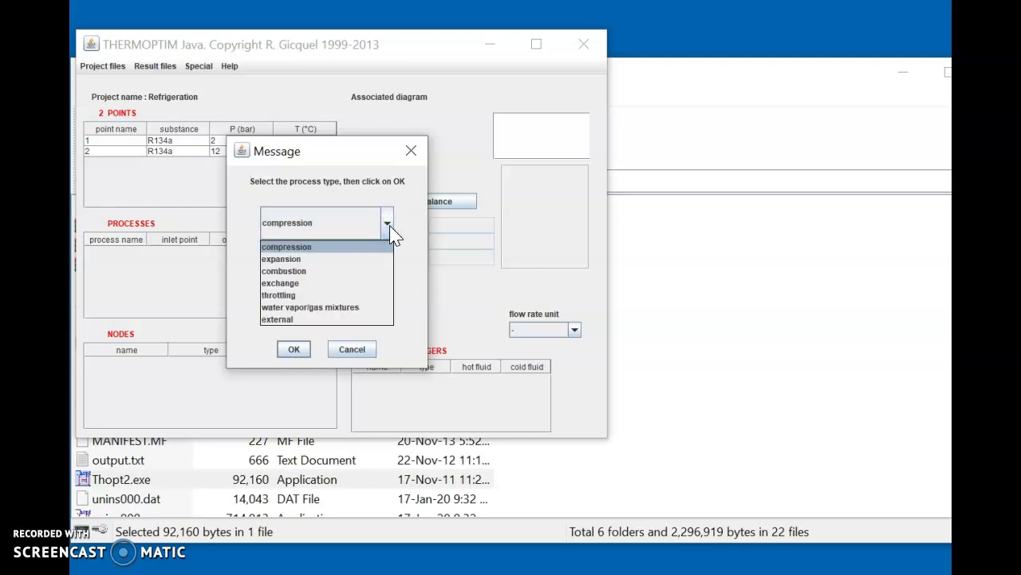
left_click(365, 249)
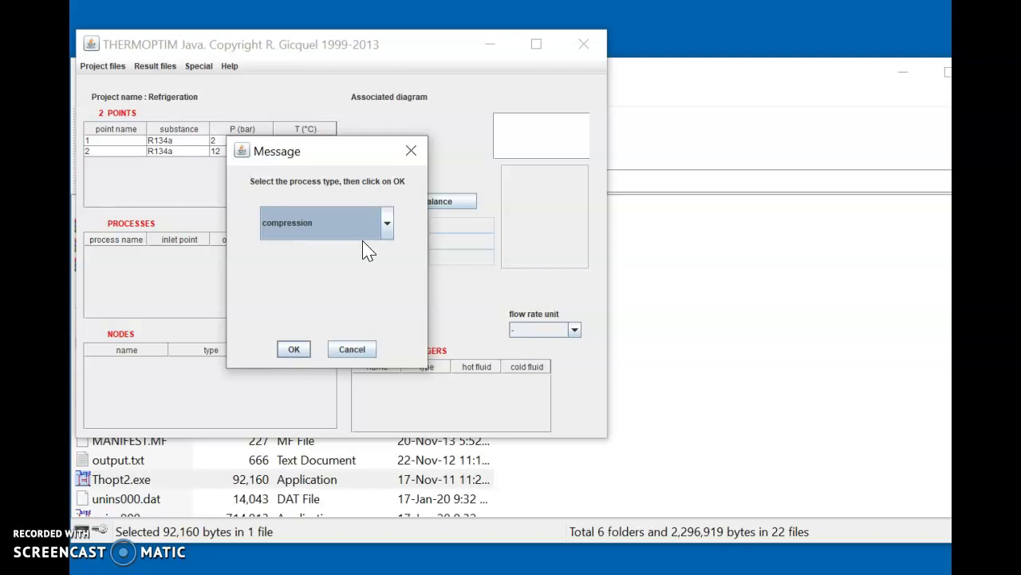
left_click(291, 359)
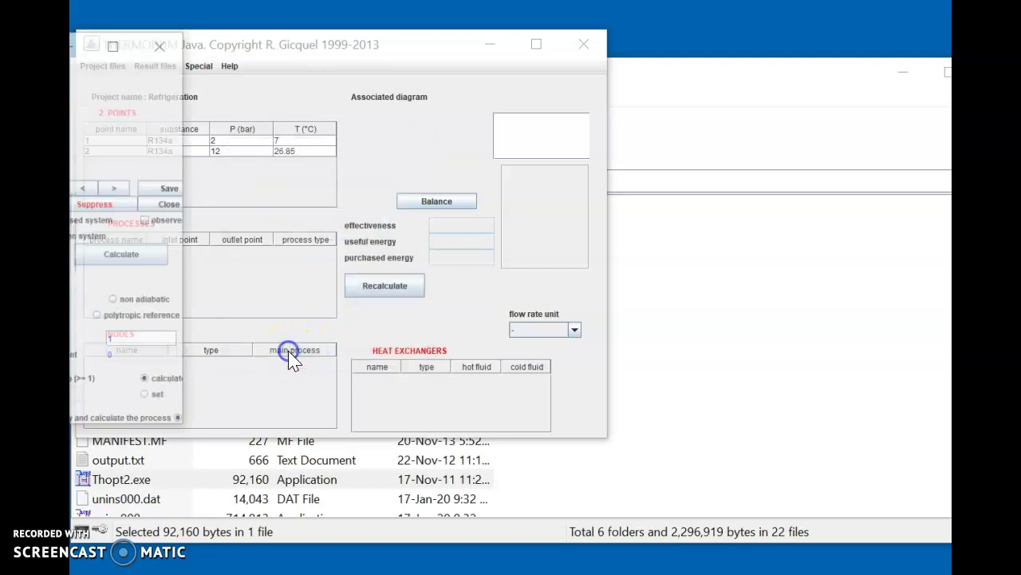
left_click_drag(70, 46, 317, 48)
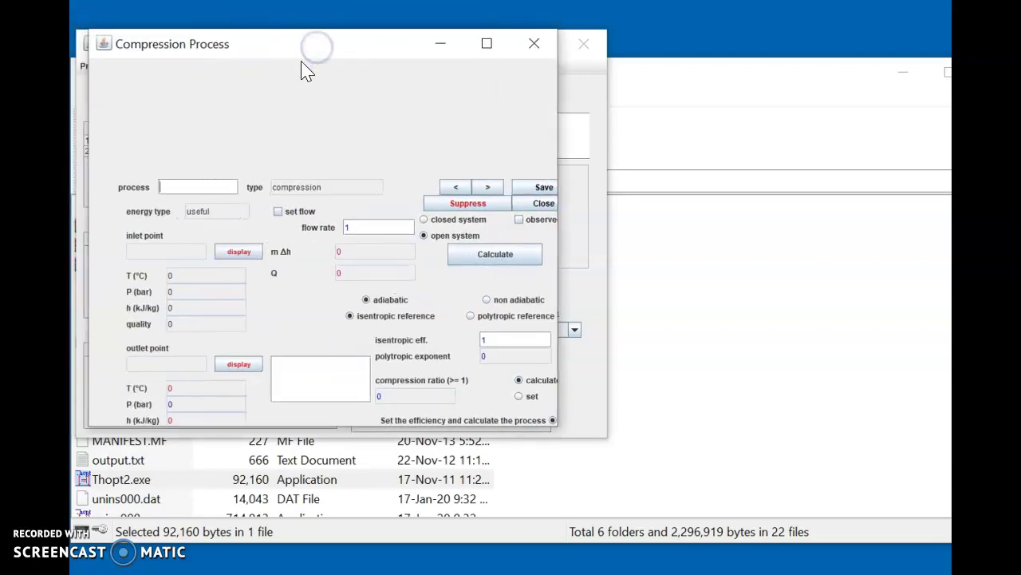
left_click(180, 187)
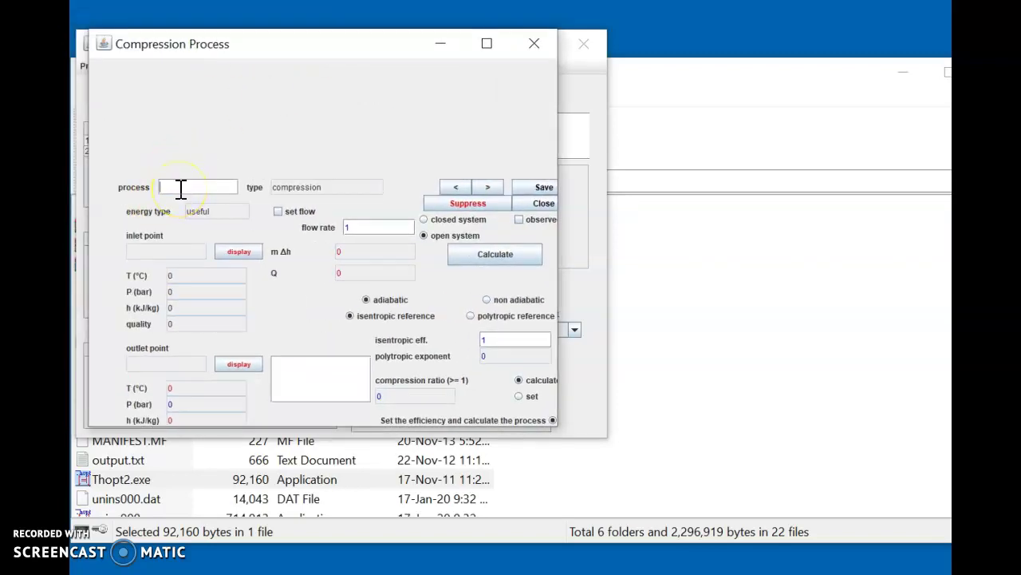
type("Compressor")
Assign point 1 as the inlet point of the Compressor process.
left_click(141, 255)
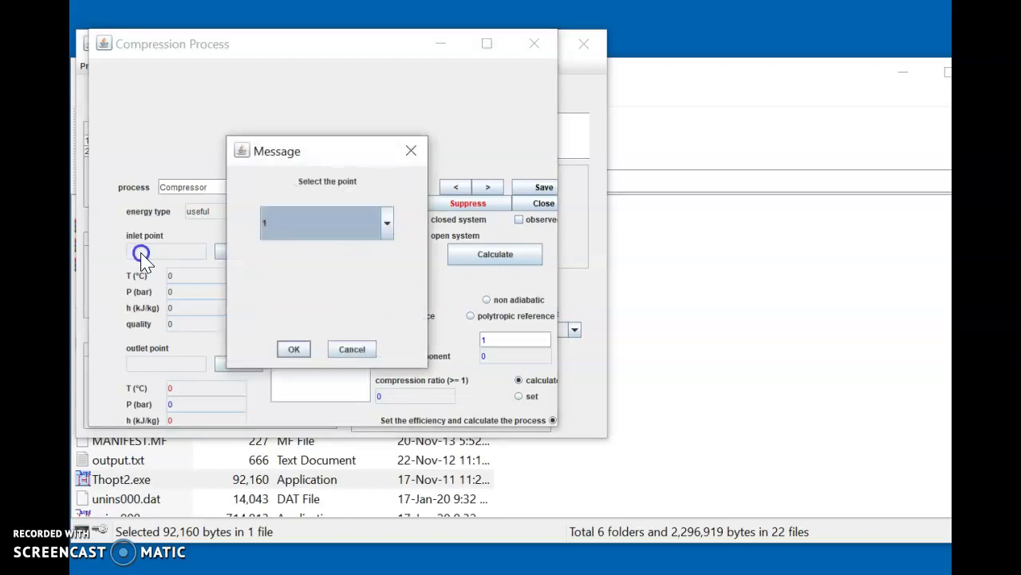
left_click(387, 232)
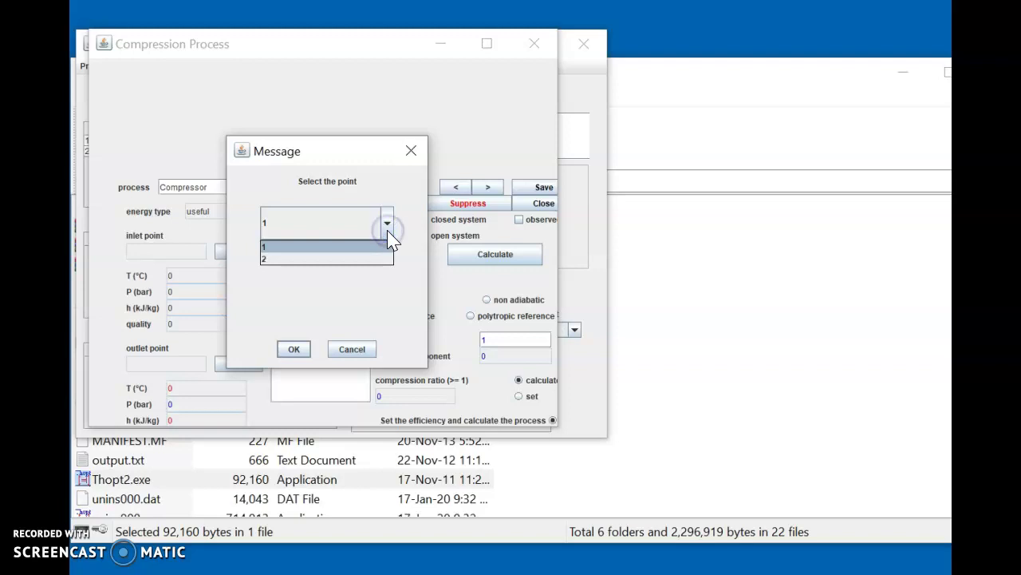
left_click(388, 232)
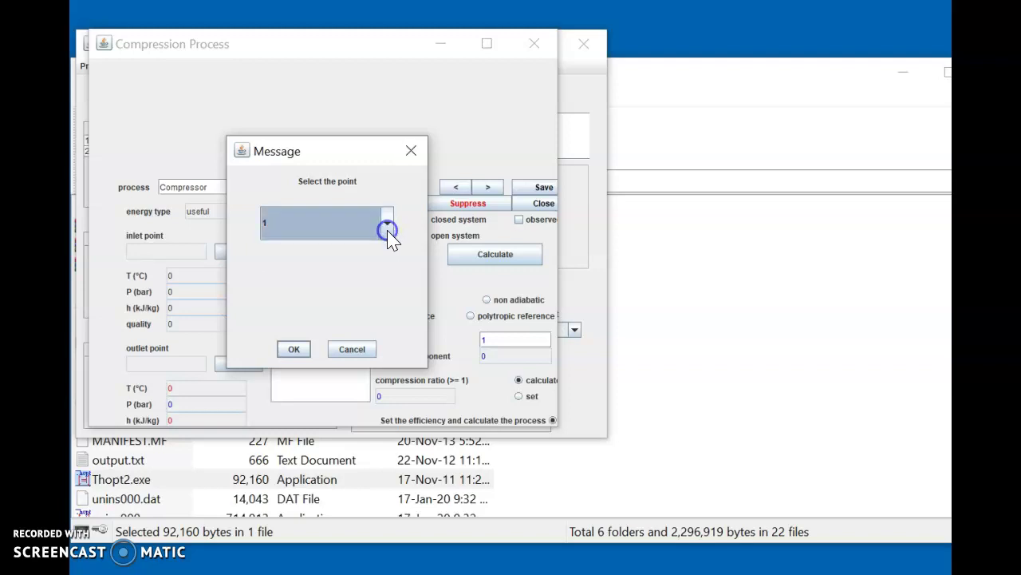
left_click(387, 232)
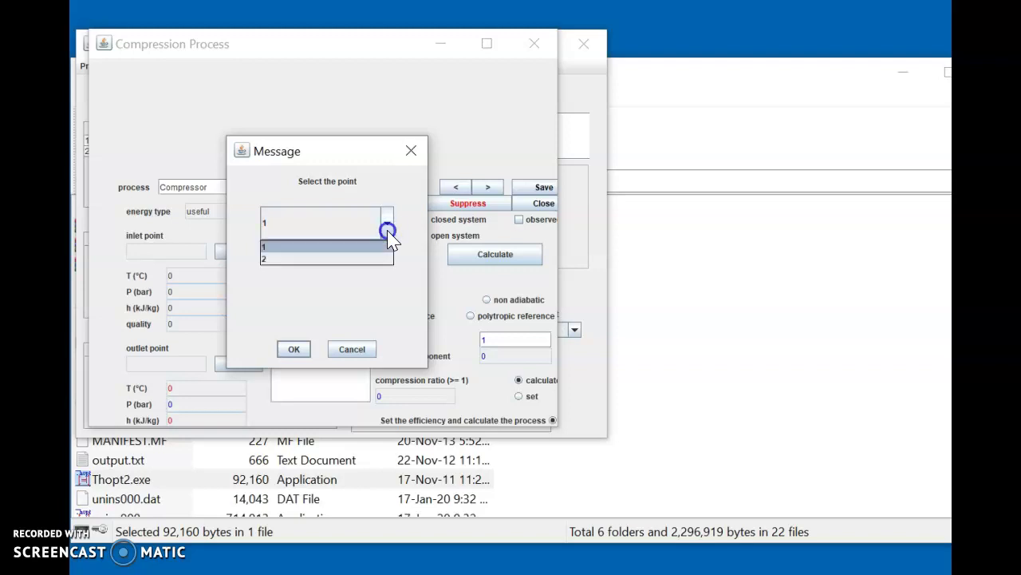
left_click(329, 252)
left_click(295, 351)
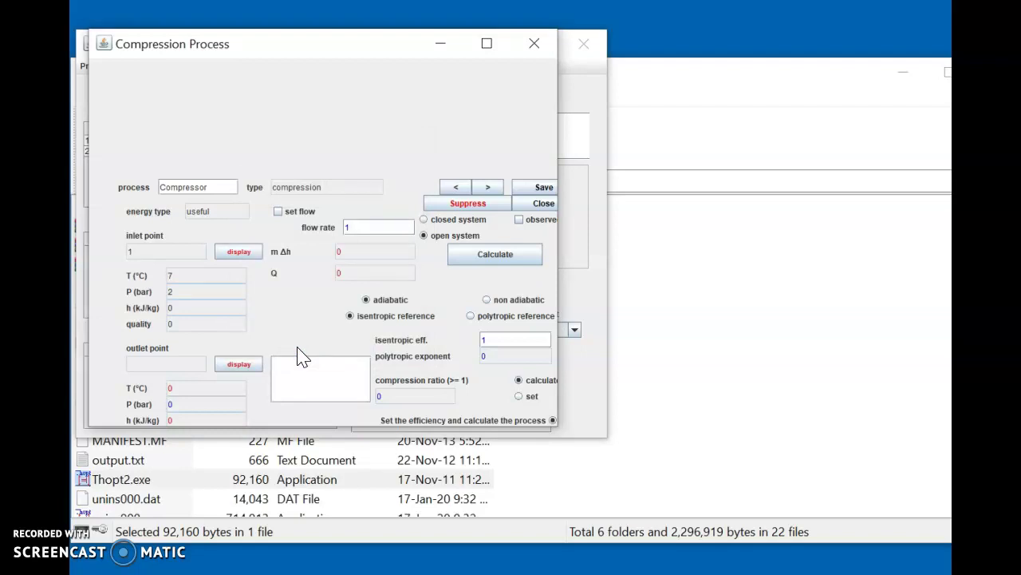
Assign point 2 as the outlet point of the Compressor process.
left_click(137, 365)
double_click(141, 366)
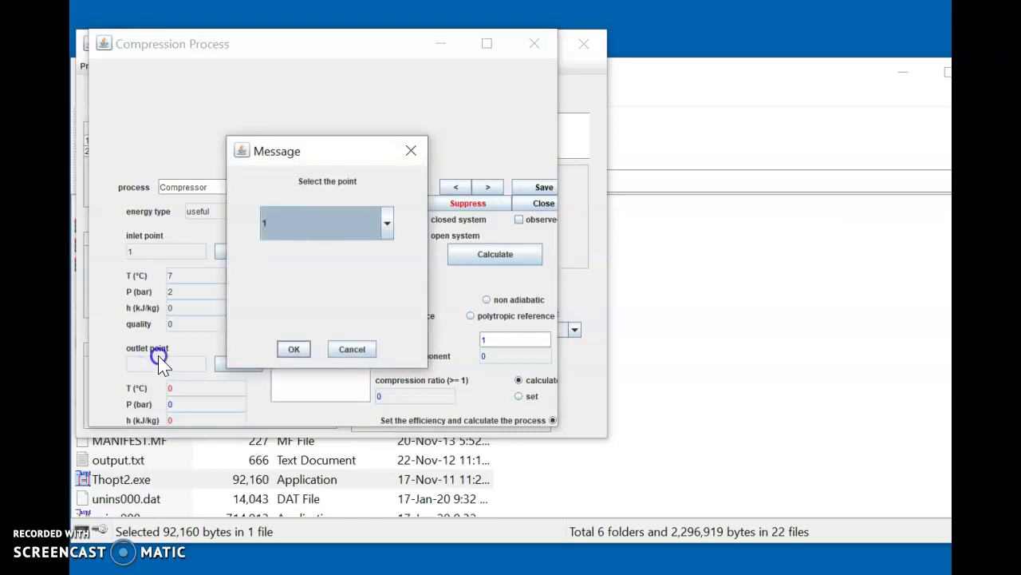
left_click(390, 233)
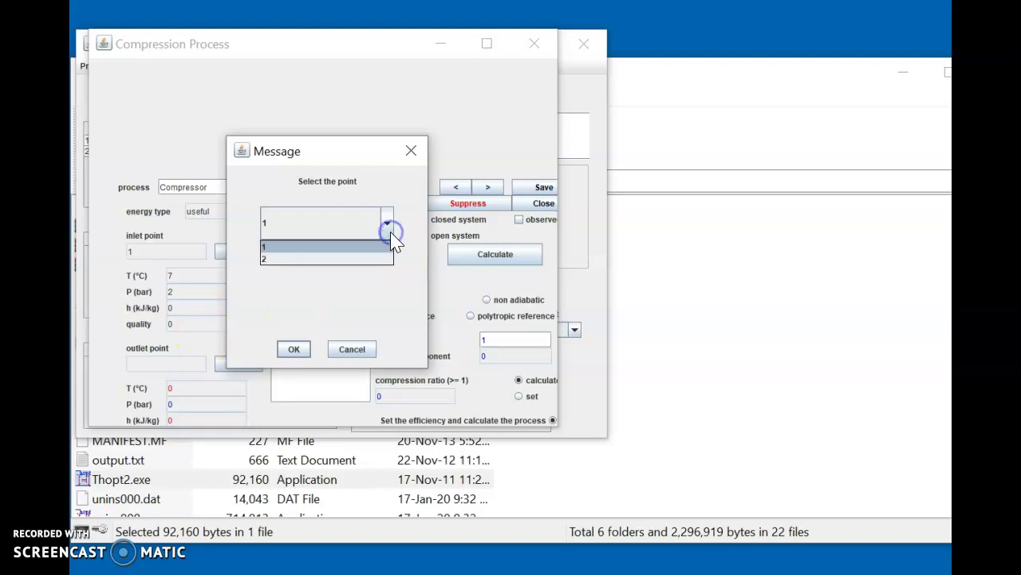
left_click_drag(360, 249, 317, 268)
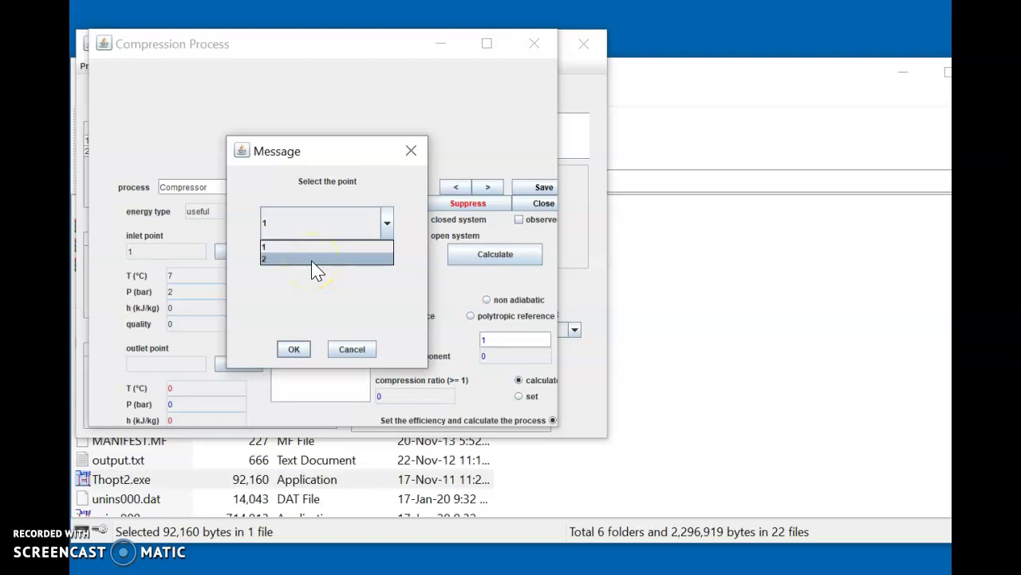
left_click(315, 268)
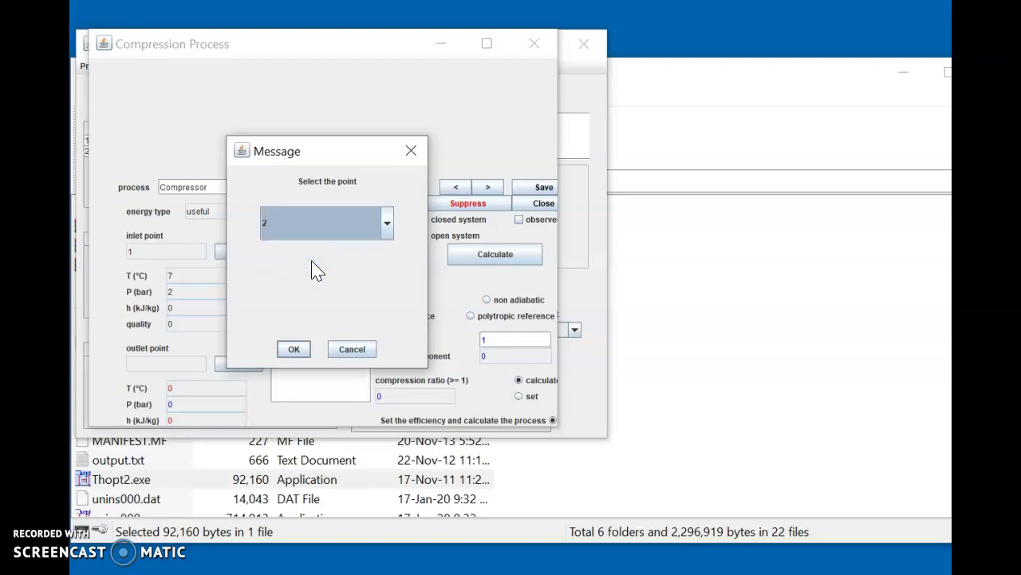
left_click(294, 350)
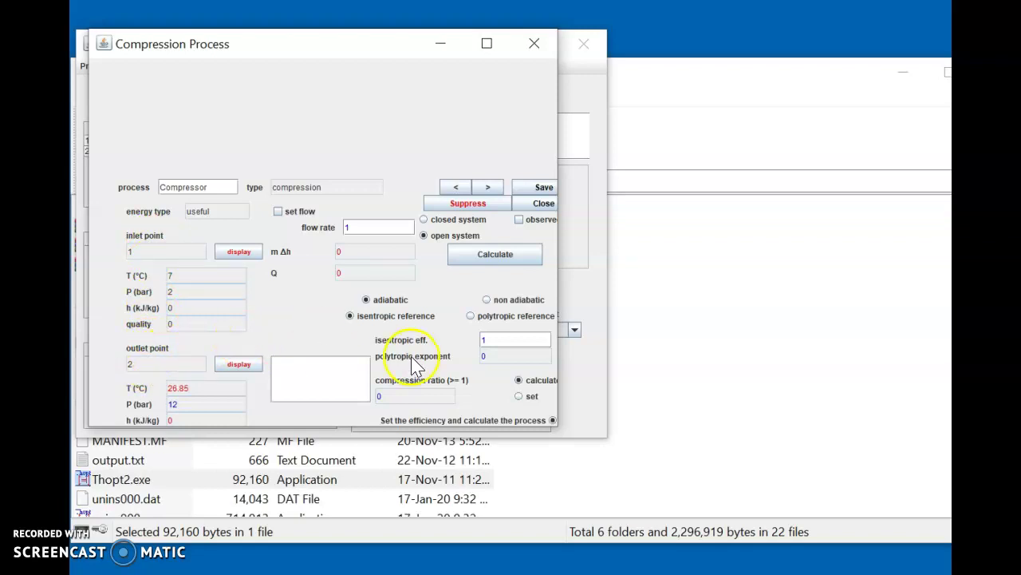
Set the Compressor's isentropic efficiency to 0.9 and calculate the process.
left_click(504, 340)
key("BackSpace")
type("0.9")
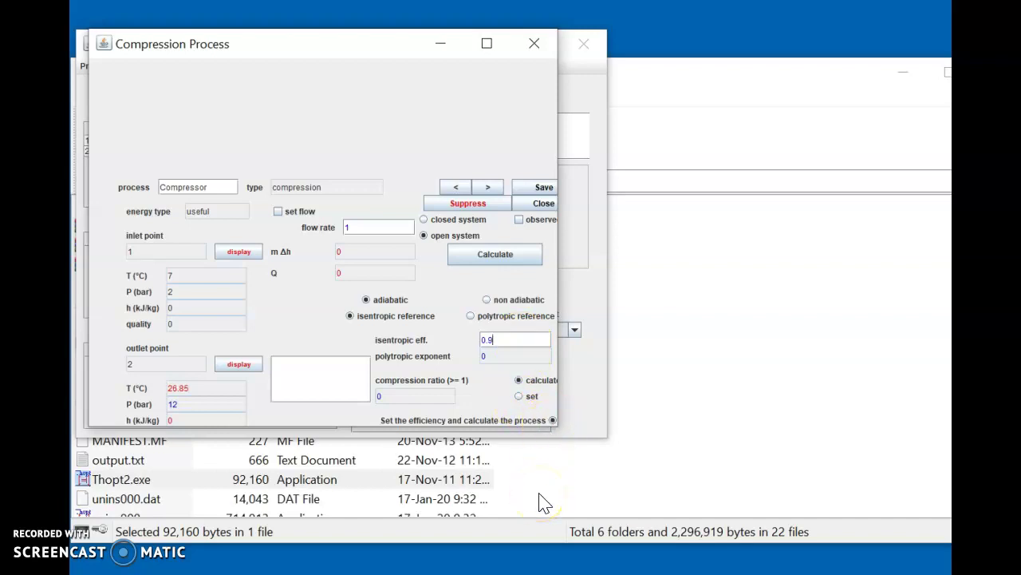
left_click(492, 261)
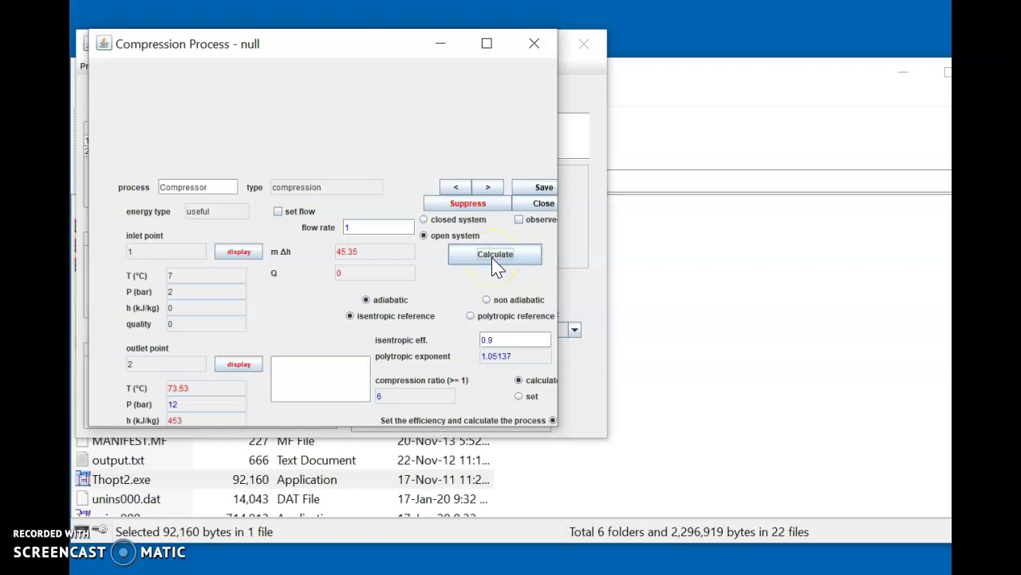
left_click(227, 369)
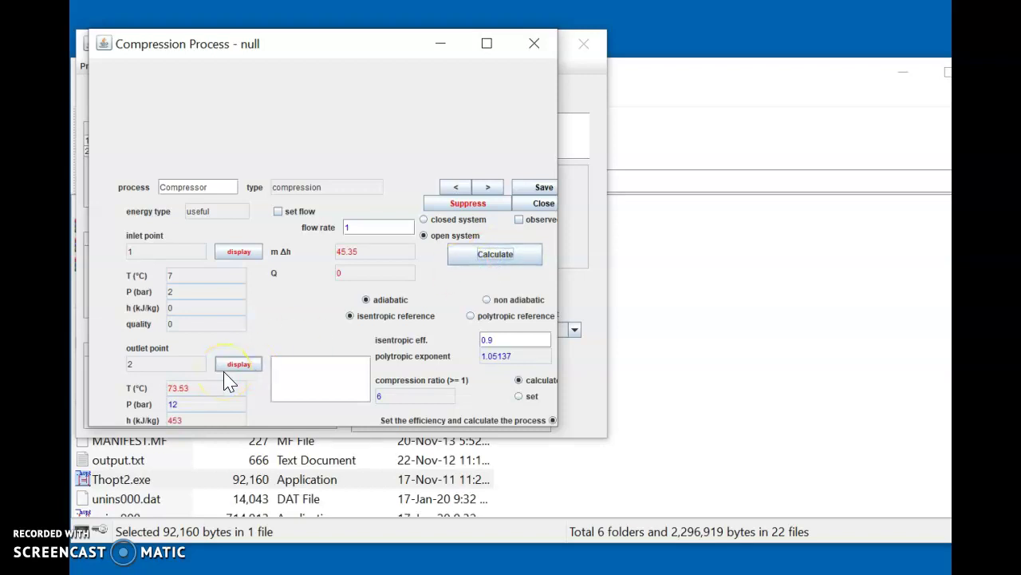